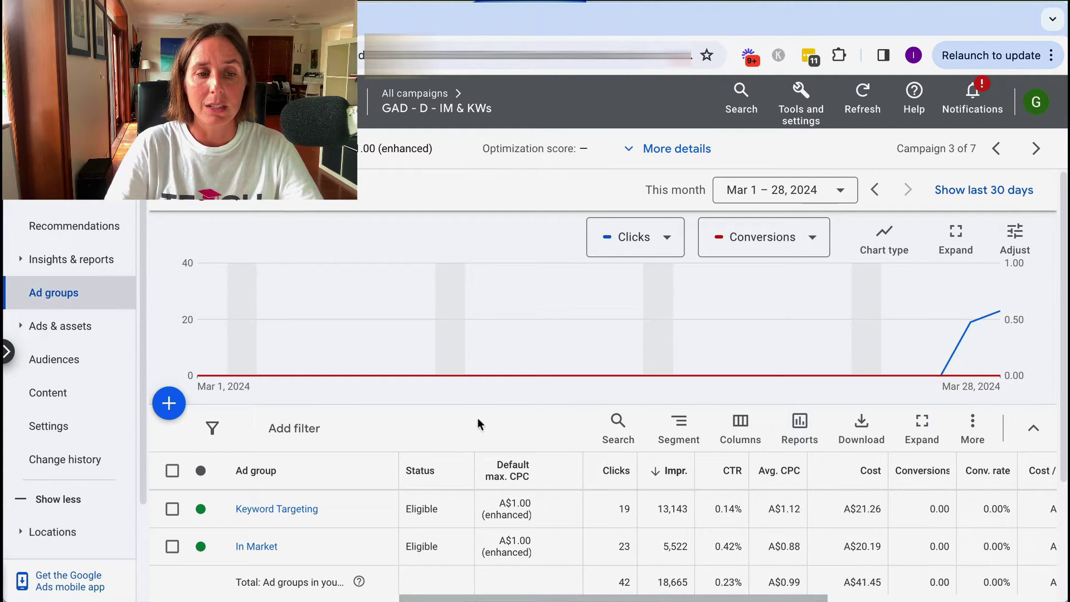
Step: Create a new ad group with an A$1.00 bid and expand its targeting options
click(169, 403)
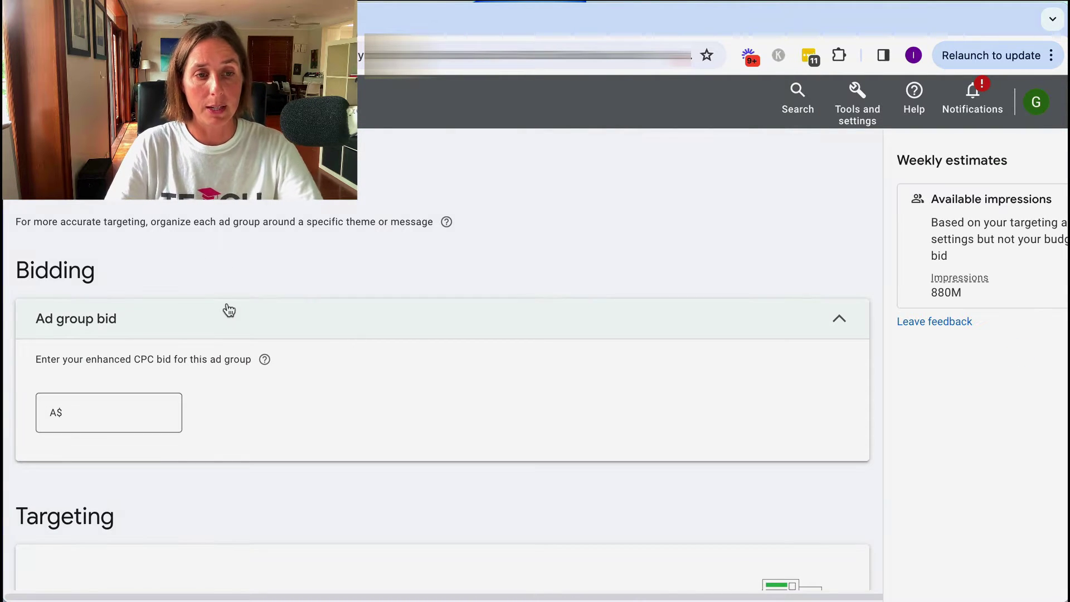
scroll(220, 308, down, 1)
click(139, 352)
text(1)
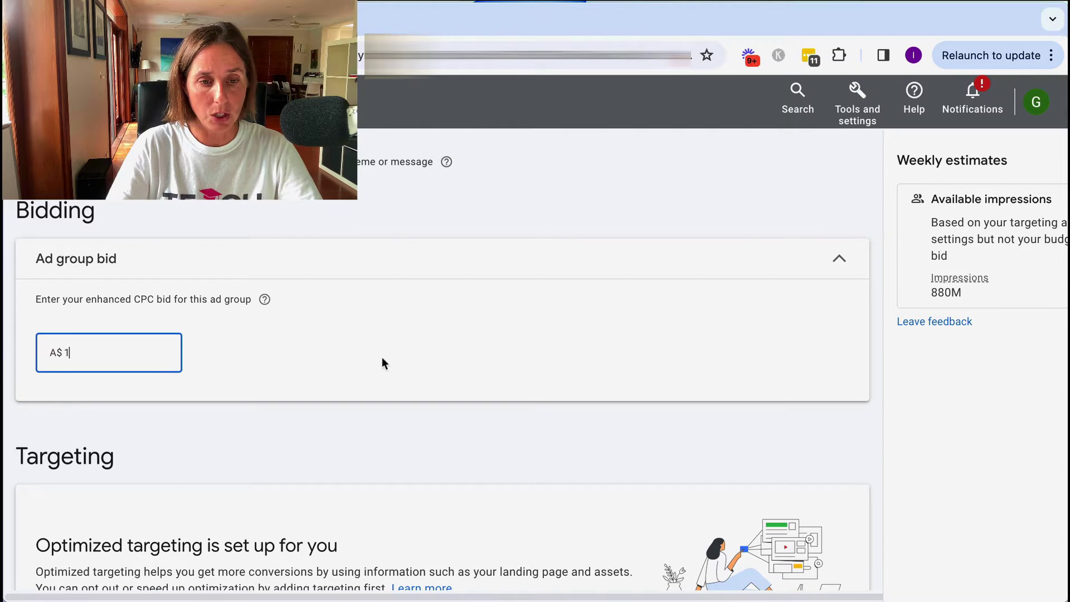
scroll(396, 359, down, 3)
scroll(229, 340, down, 2)
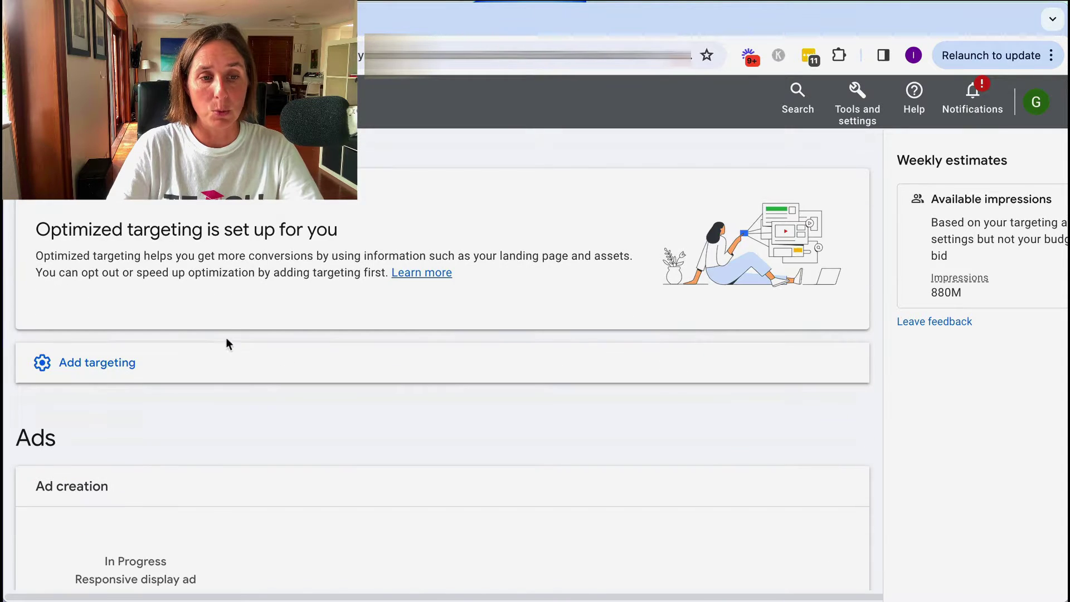
click(88, 363)
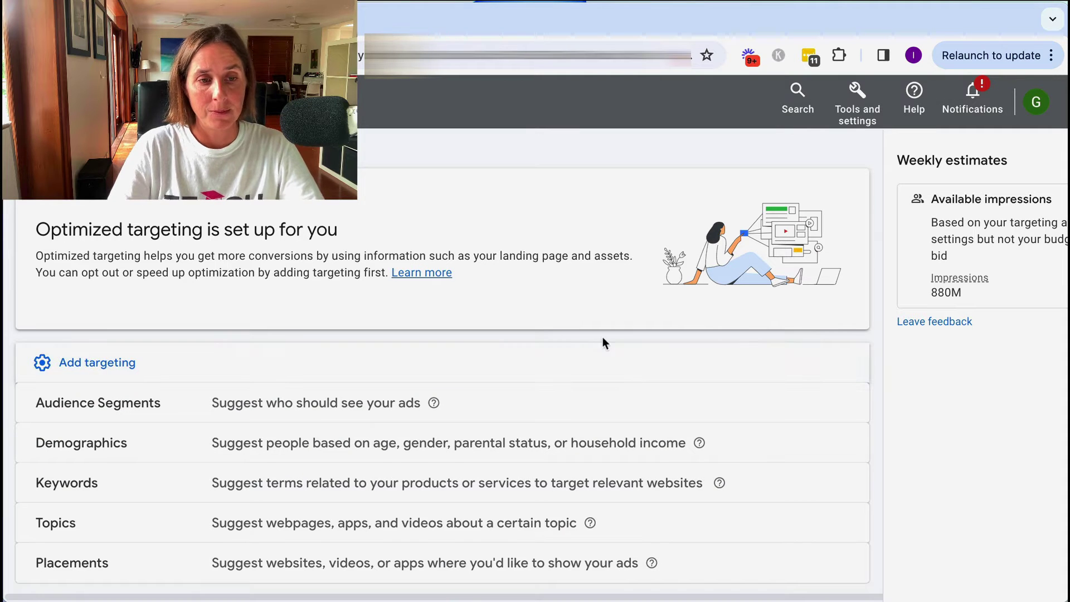
scroll(602, 341, down, 2)
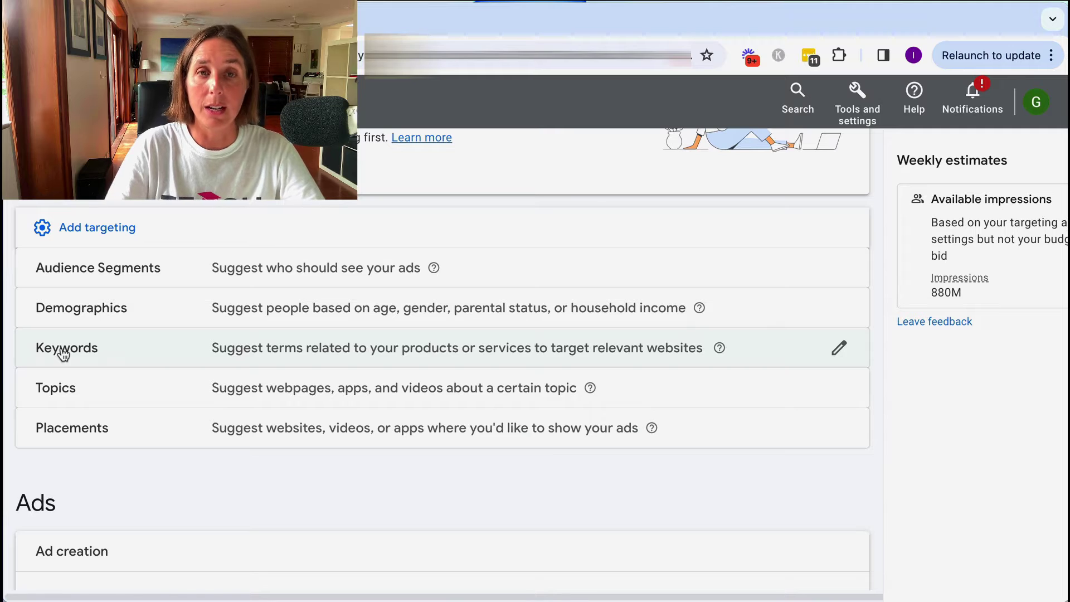
Step: Target the keywords cooking, recipes and baking, giving about 410K weekly impressions
click(840, 348)
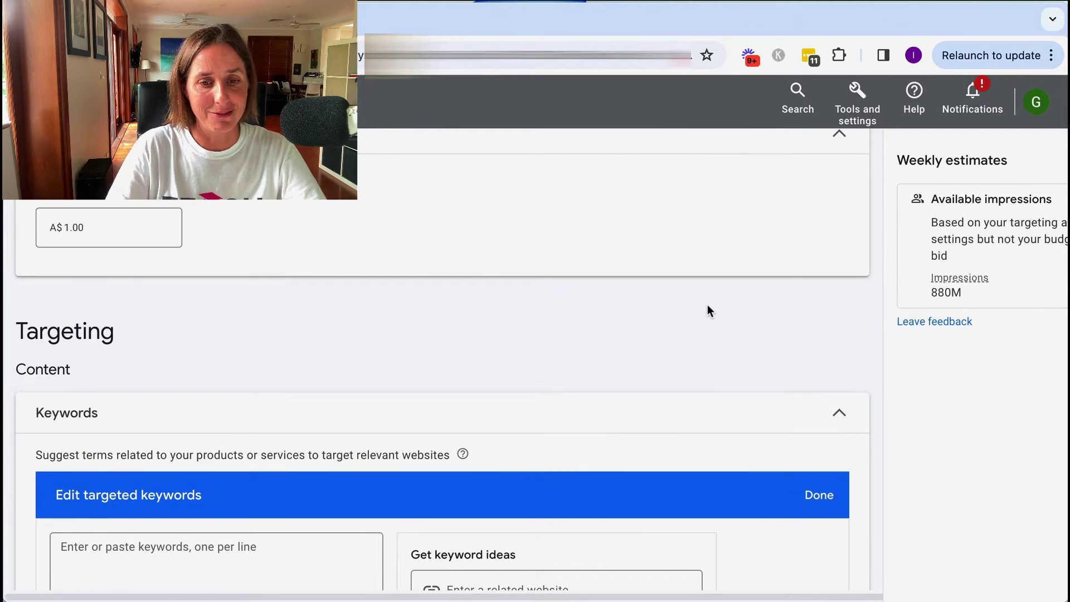
scroll(705, 305, down, 1)
scroll(706, 305, down, 4)
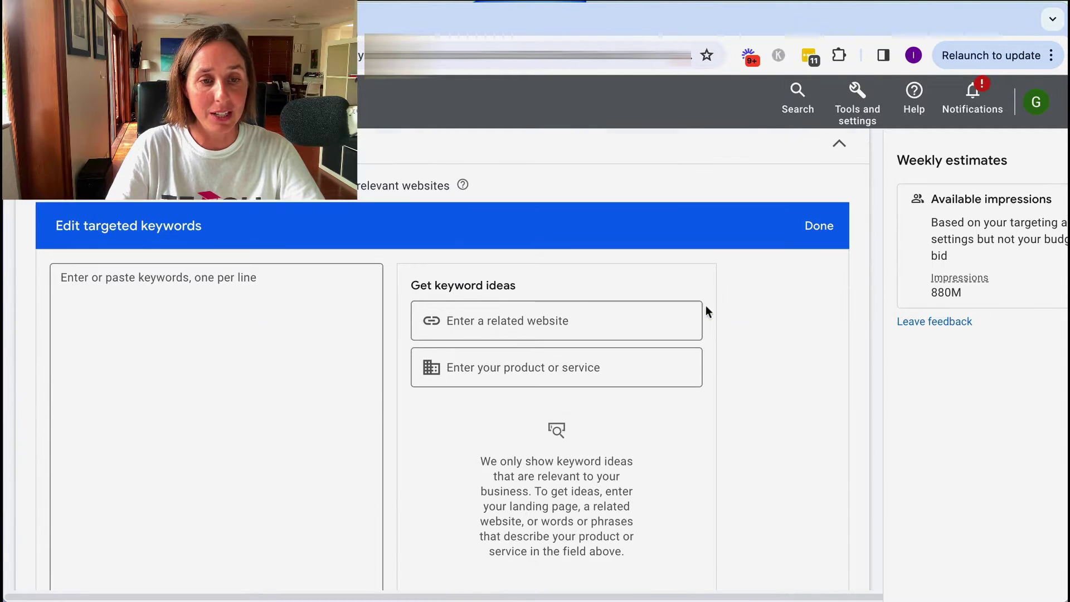
click(308, 377)
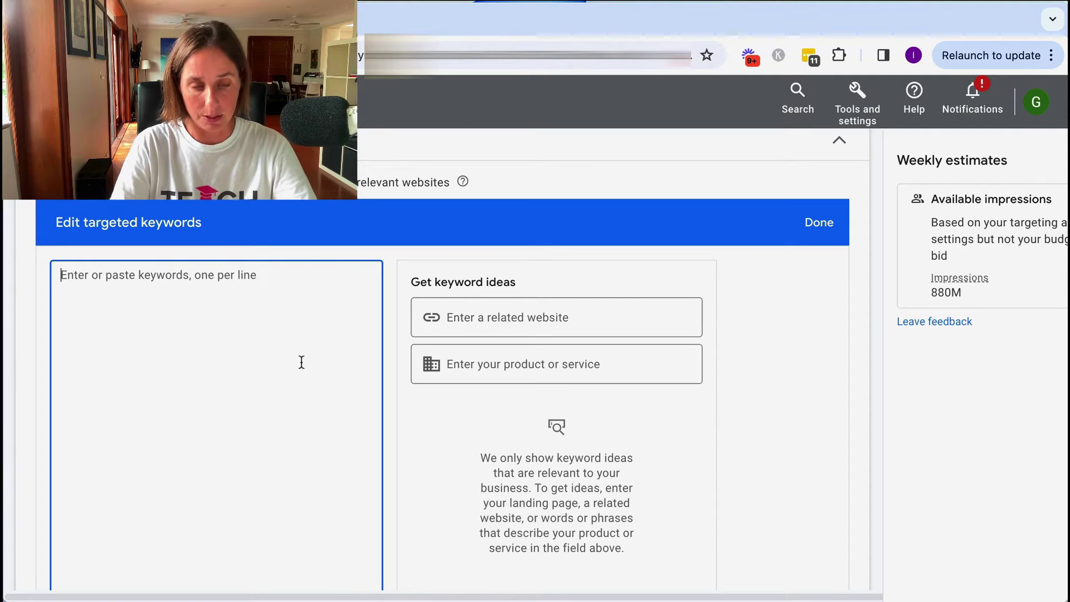
text(coo)
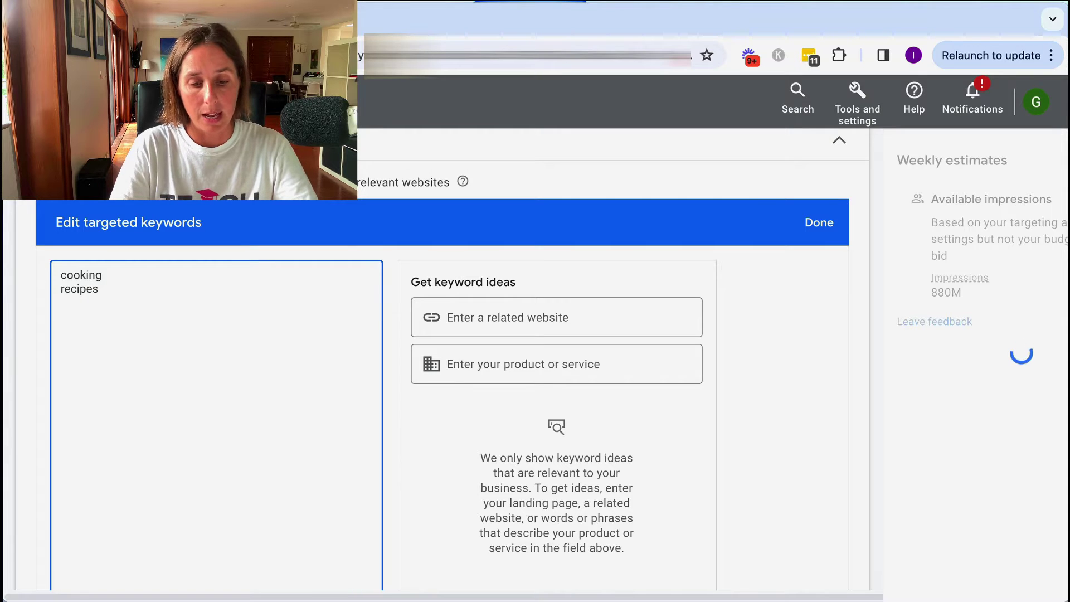
text(king)
key(Return)
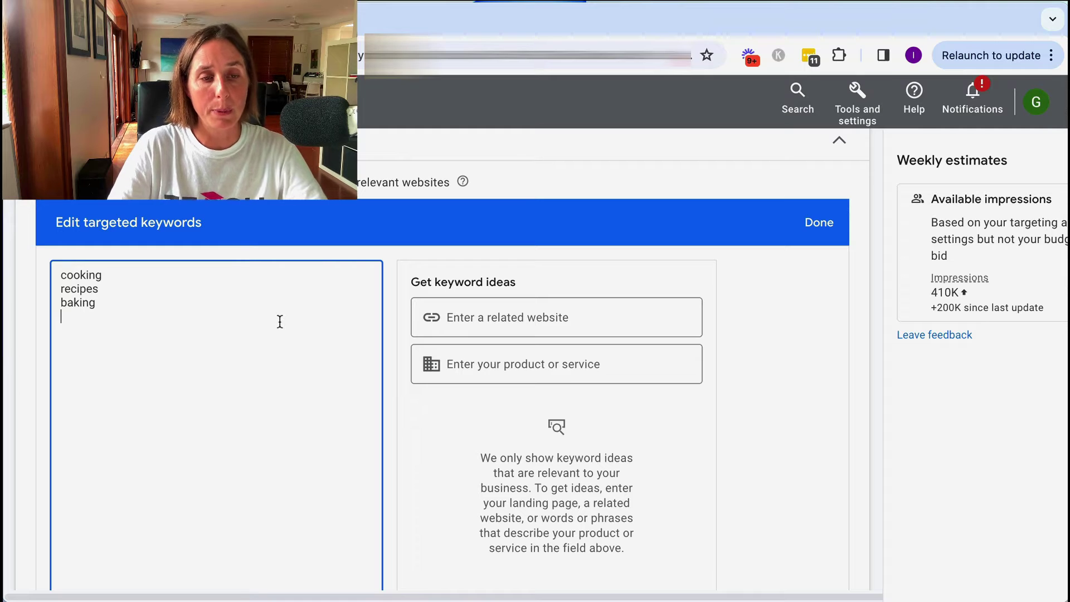
scroll(279, 322, down, 1)
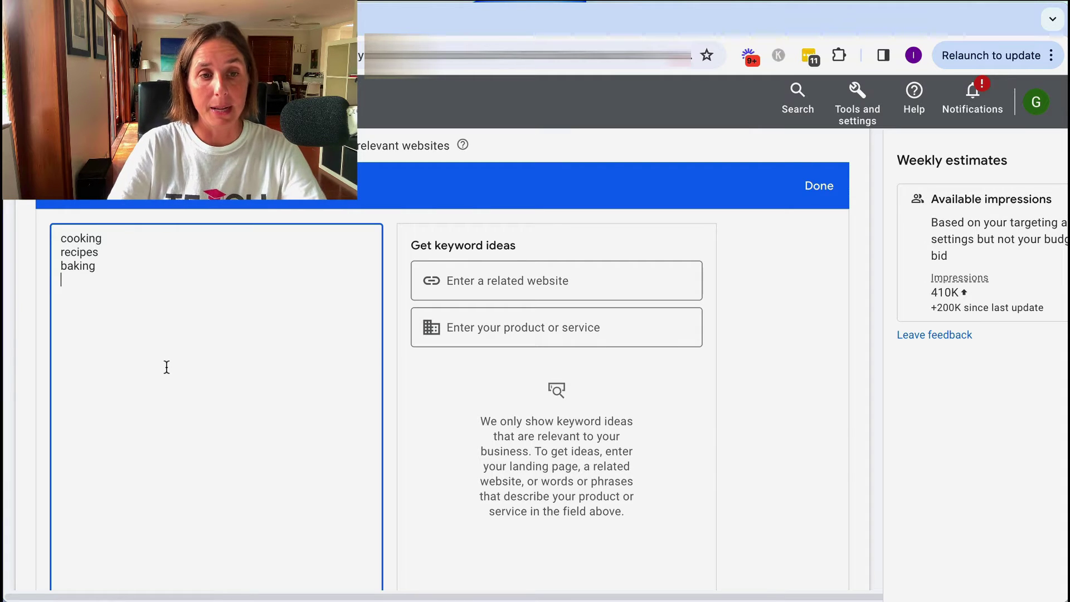
scroll(166, 367, down, 4)
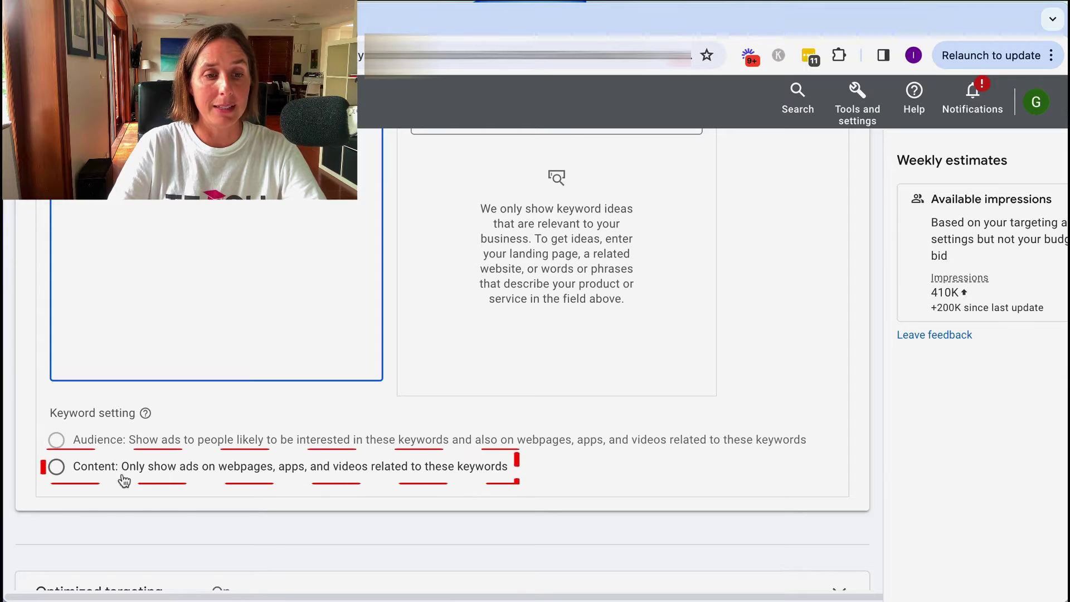
Step: Set the keyword setting to Content and turn off optimized targeting
click(56, 467)
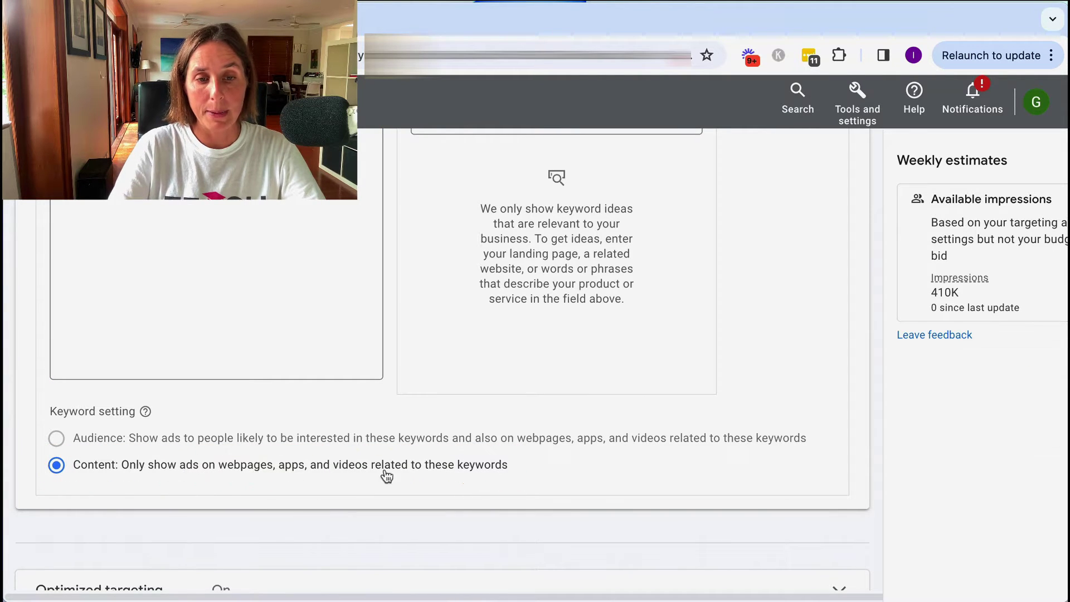
scroll(508, 478, down, 3)
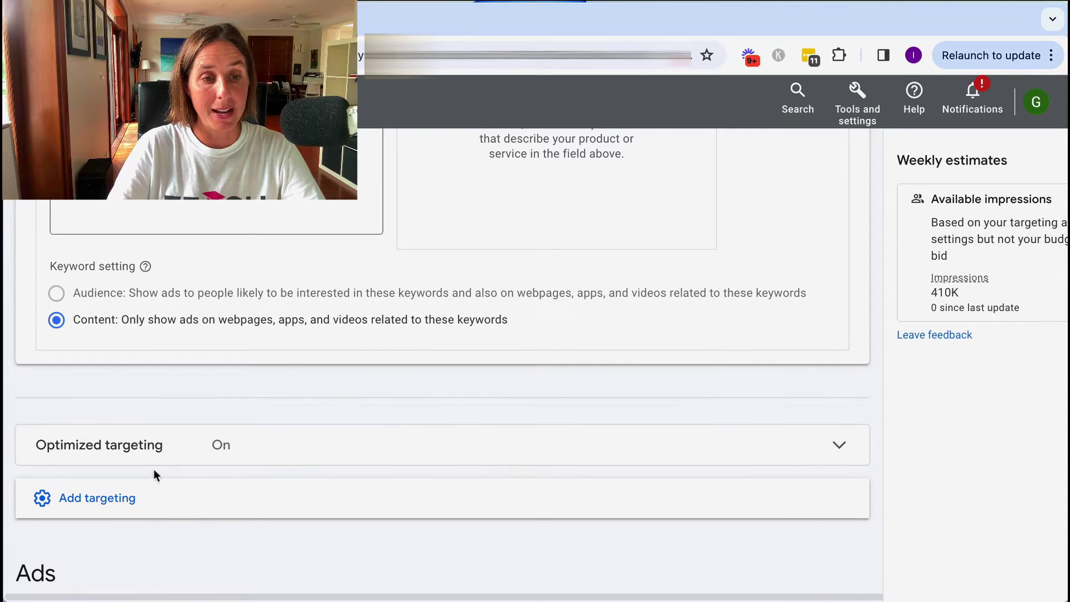
click(409, 446)
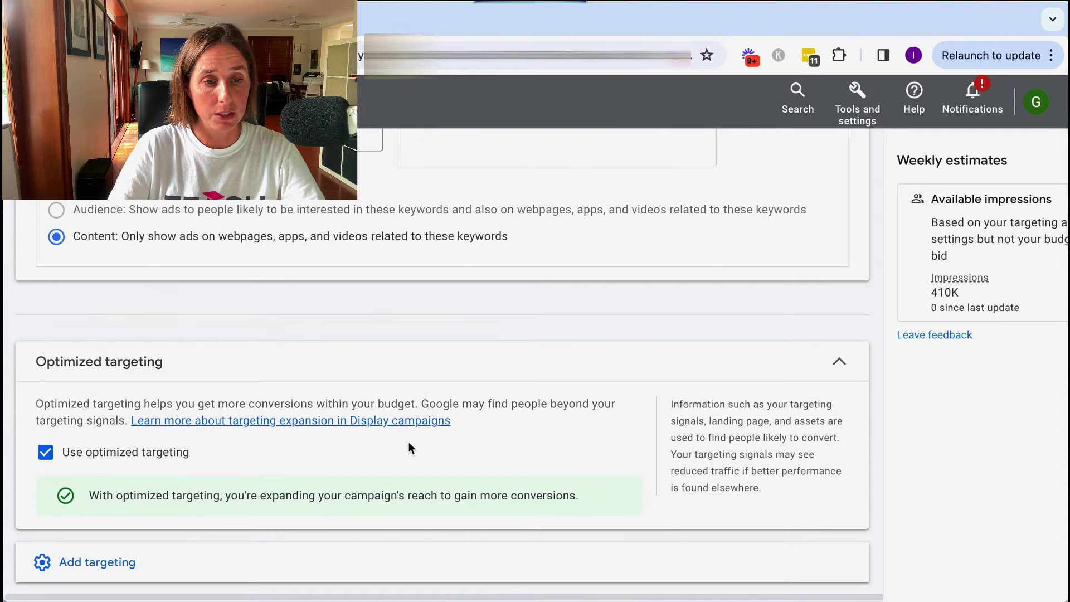
click(46, 454)
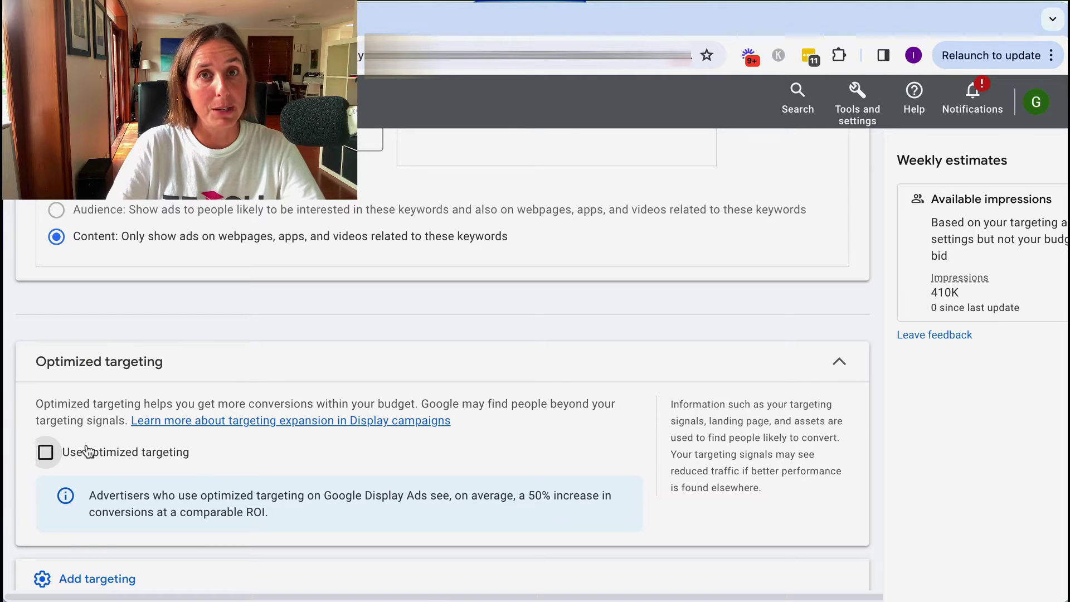
scroll(410, 449, down, 5)
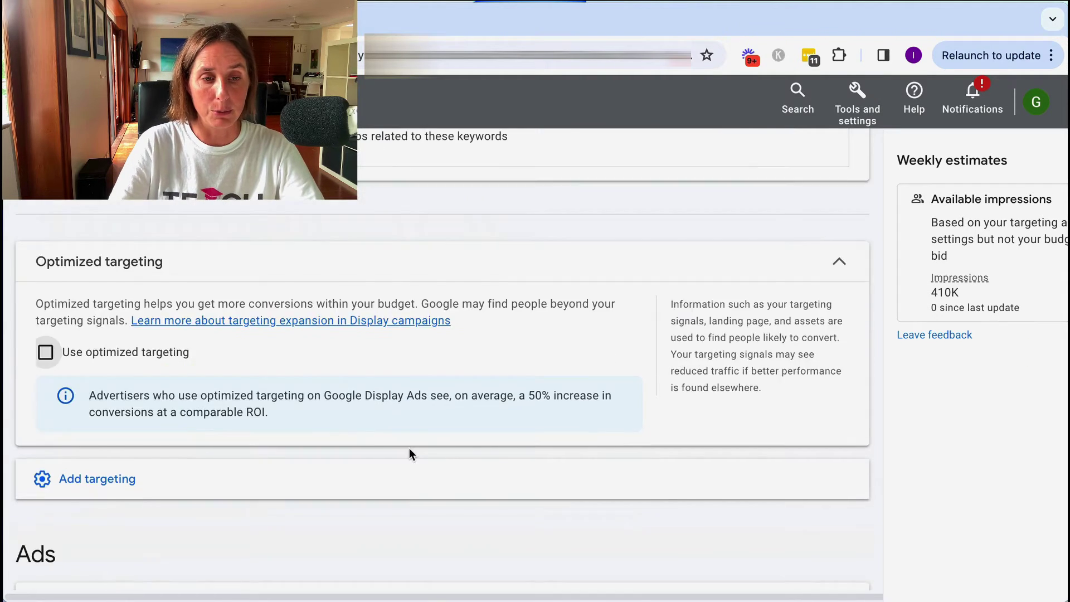
Step: Cancel the unfinished ad group form to return to the Ad groups overview
scroll(408, 454, down, 3)
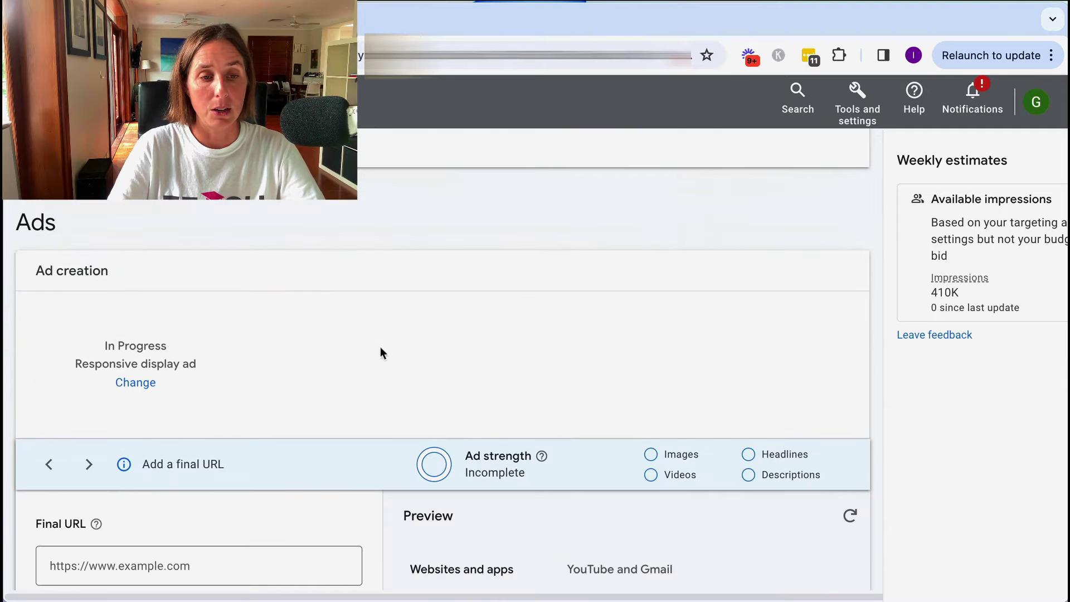
scroll(438, 409, down, 1)
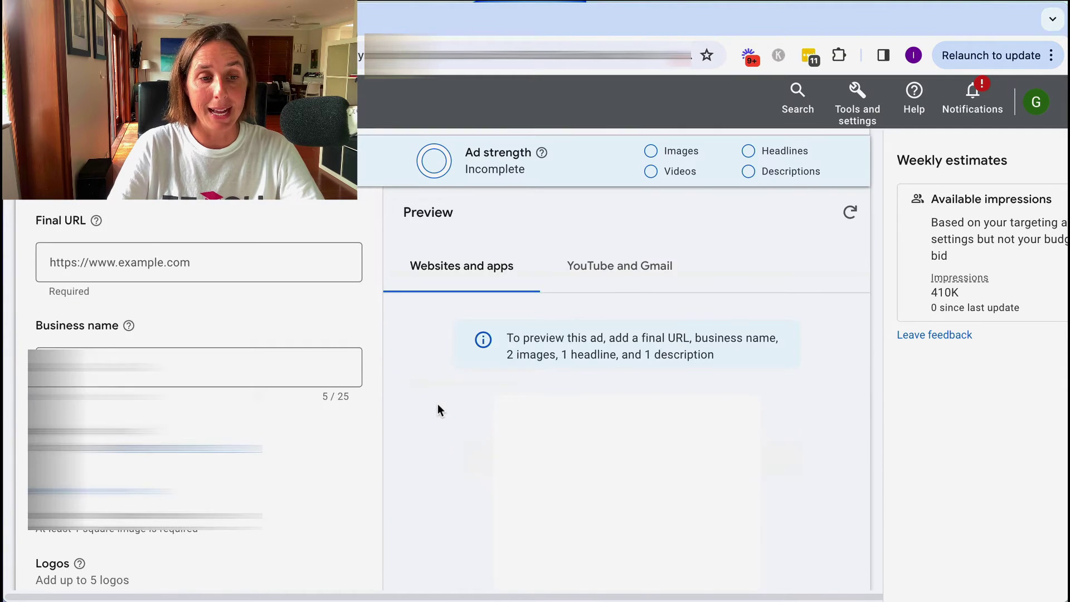
scroll(437, 406, down, 15)
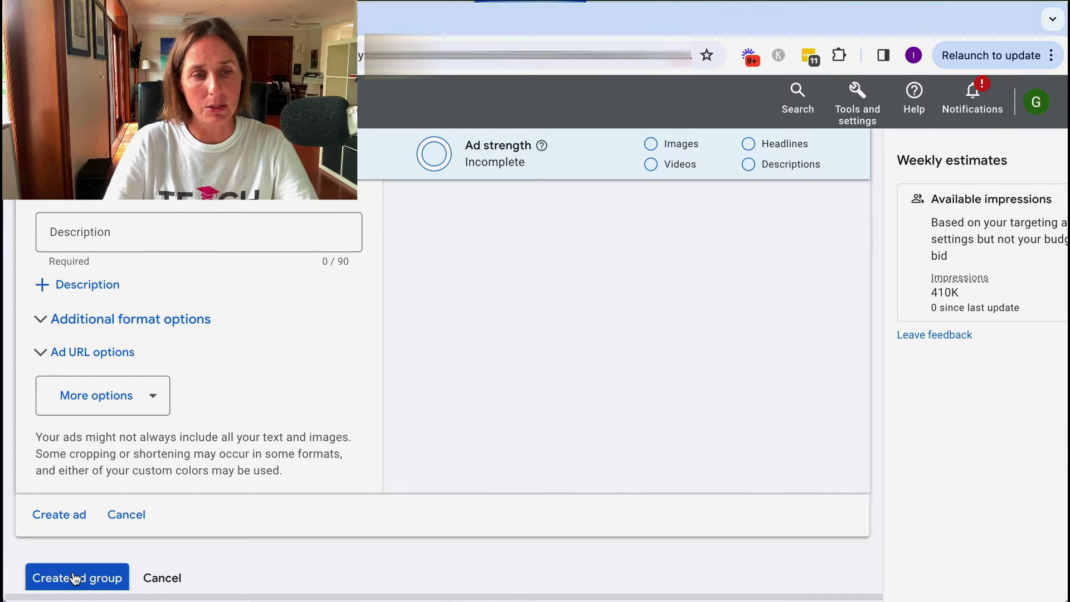
click(161, 577)
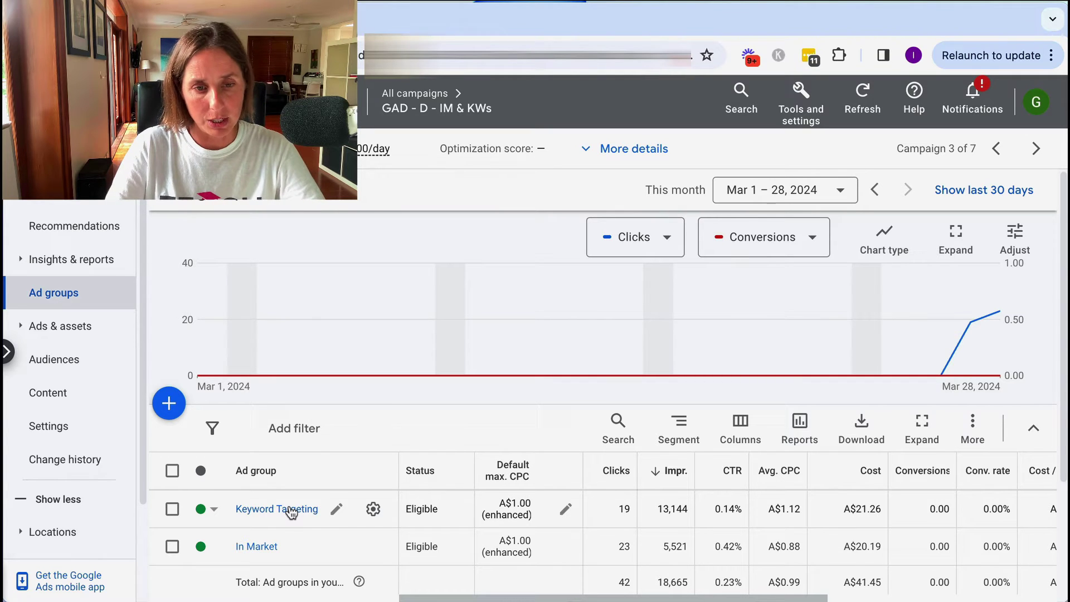
Step: Open the Keyword Targeting ad group's When & where ads showed report
click(288, 509)
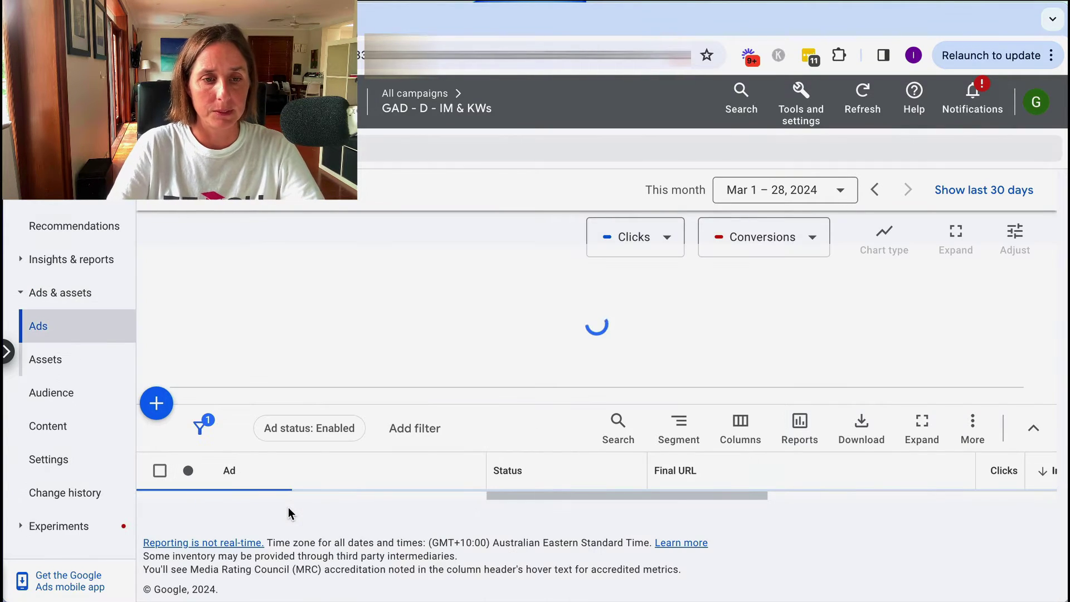
click(42, 262)
click(77, 366)
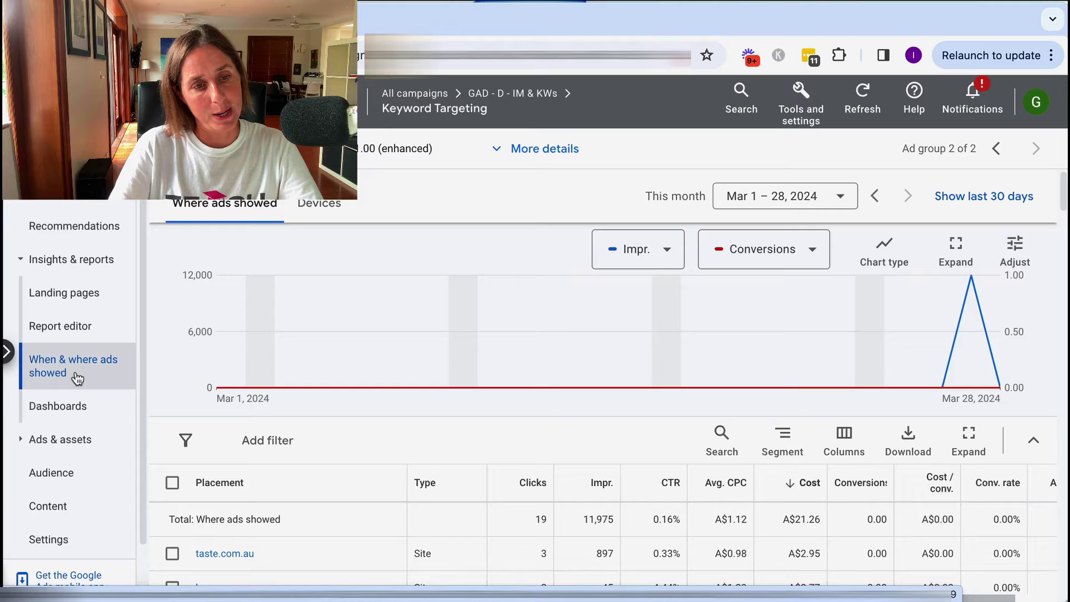
Step: Sort placements by impressions, highest first, and review them, with taste.com.au on top at 897
click(601, 481)
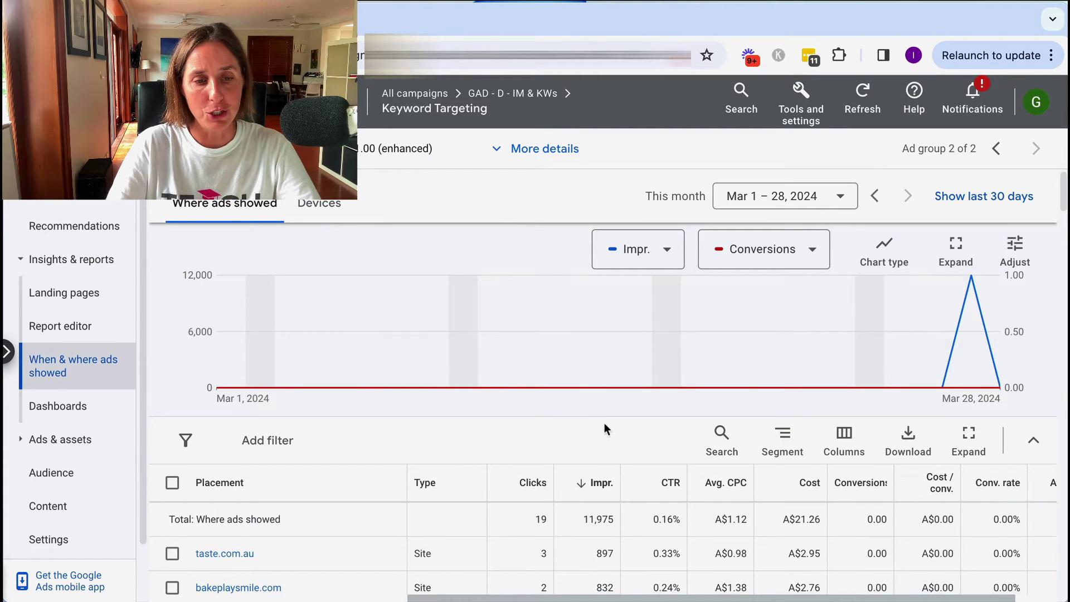
scroll(604, 422, down, 3)
scroll(604, 423, down, 1)
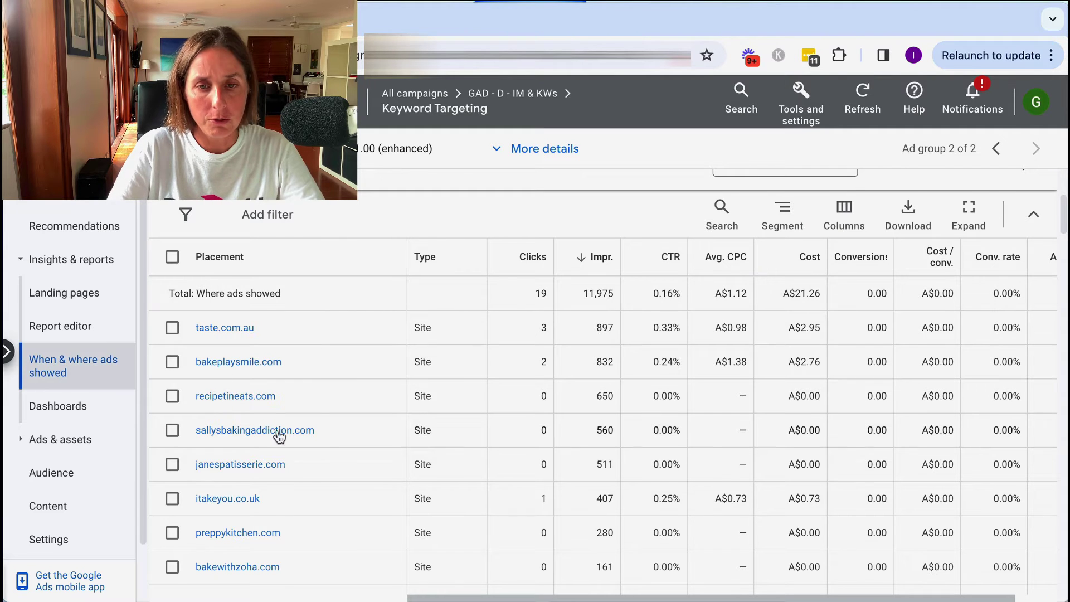
scroll(307, 403, up, 4)
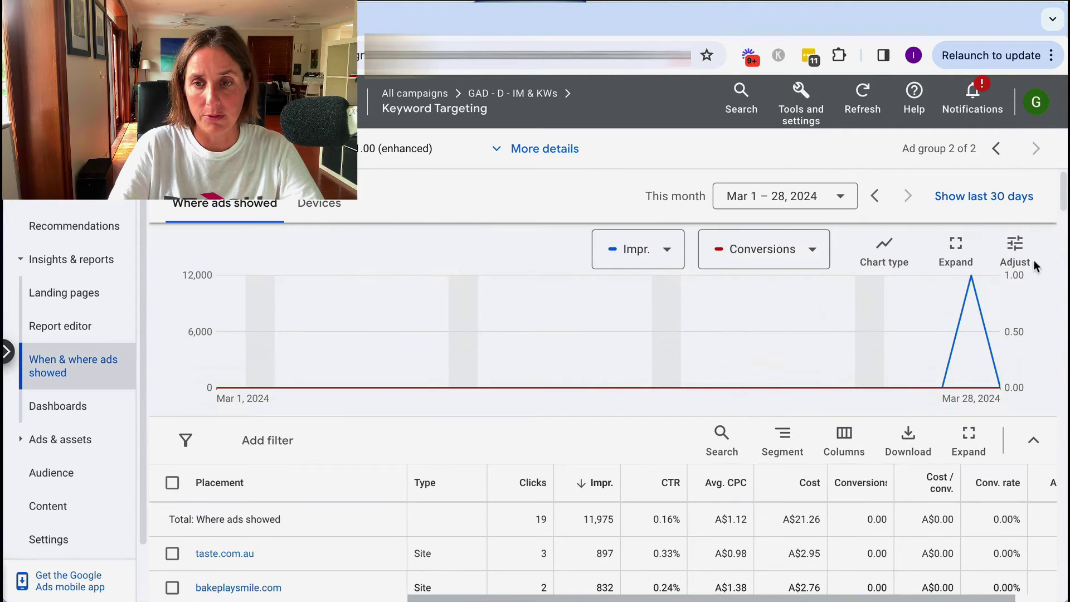
scroll(568, 413, down, 5)
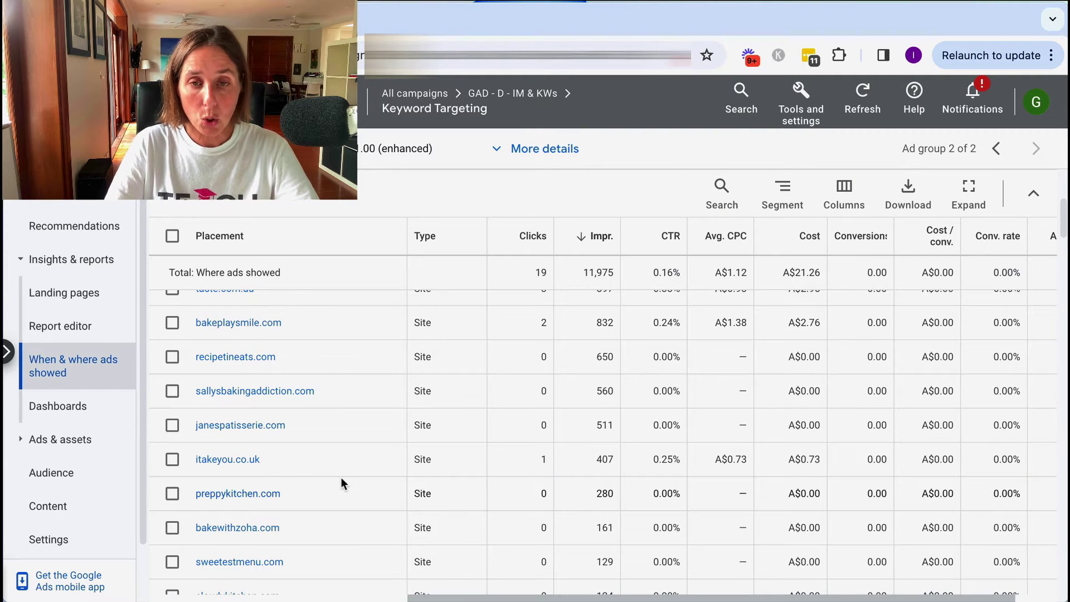
scroll(341, 479, up, 1)
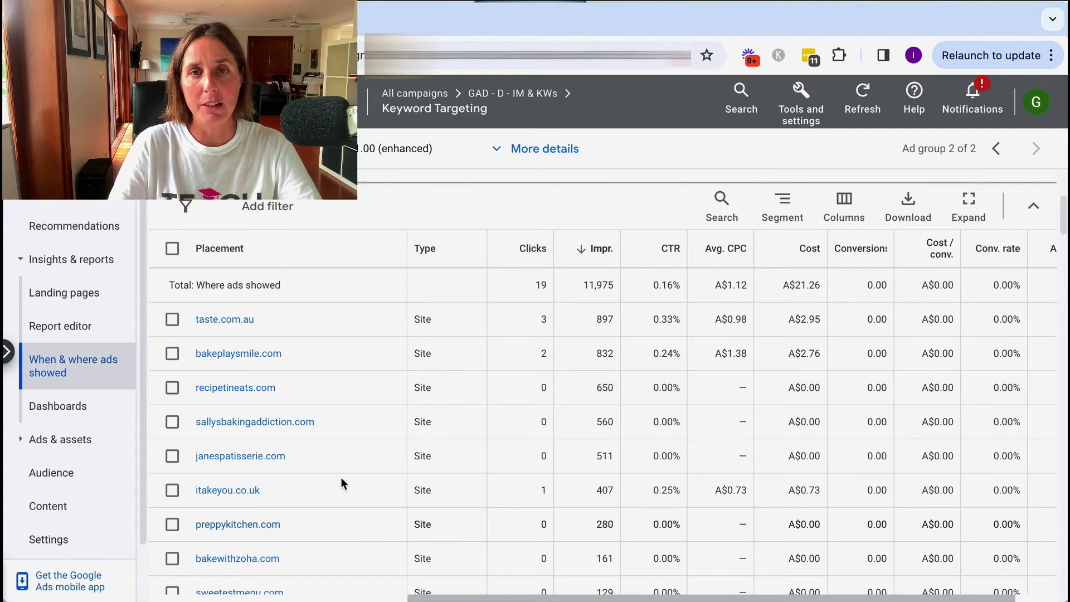
scroll(341, 480, down, 3)
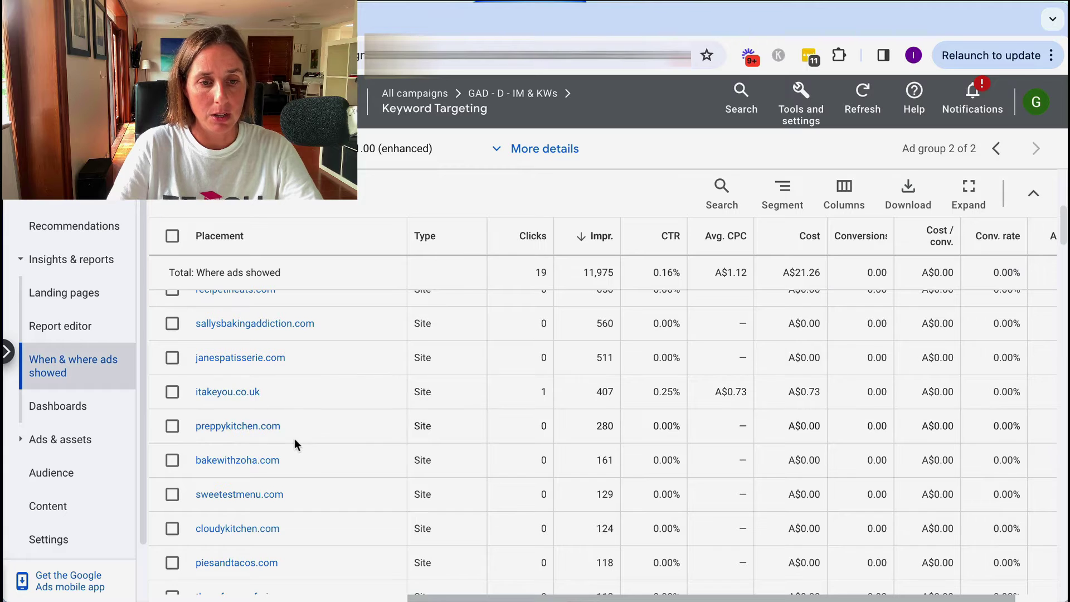
scroll(295, 438, down, 1)
scroll(352, 441, down, 2)
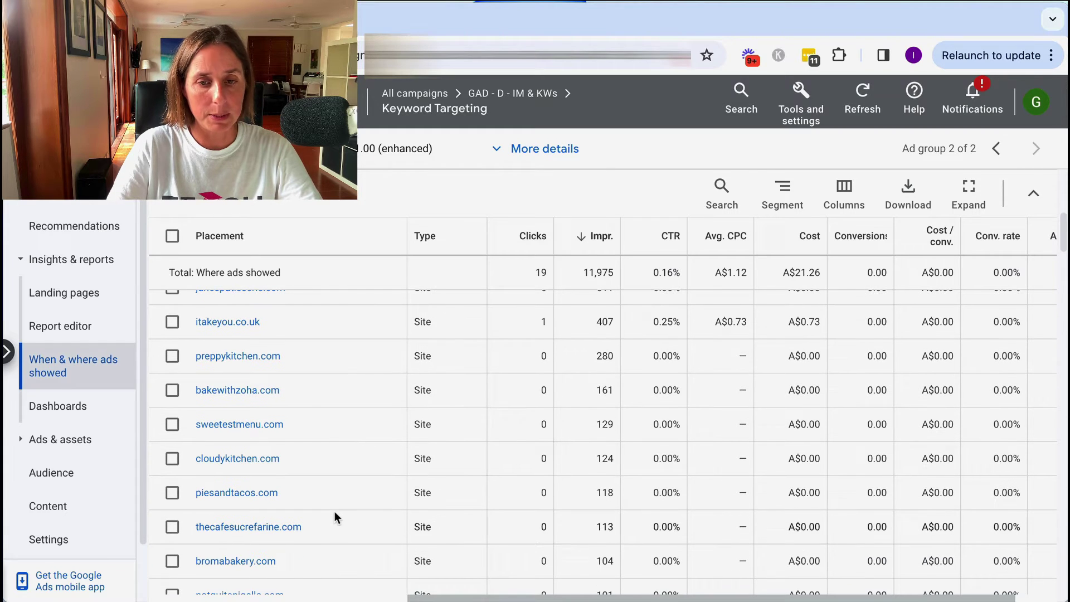
scroll(334, 509, up, 5)
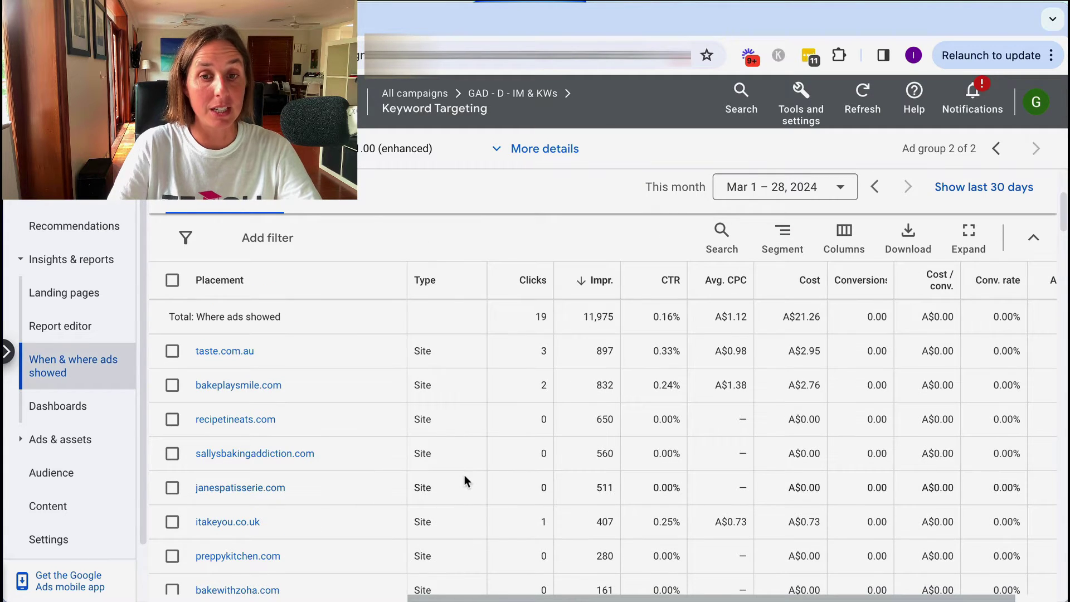
mouse_move(599, 282)
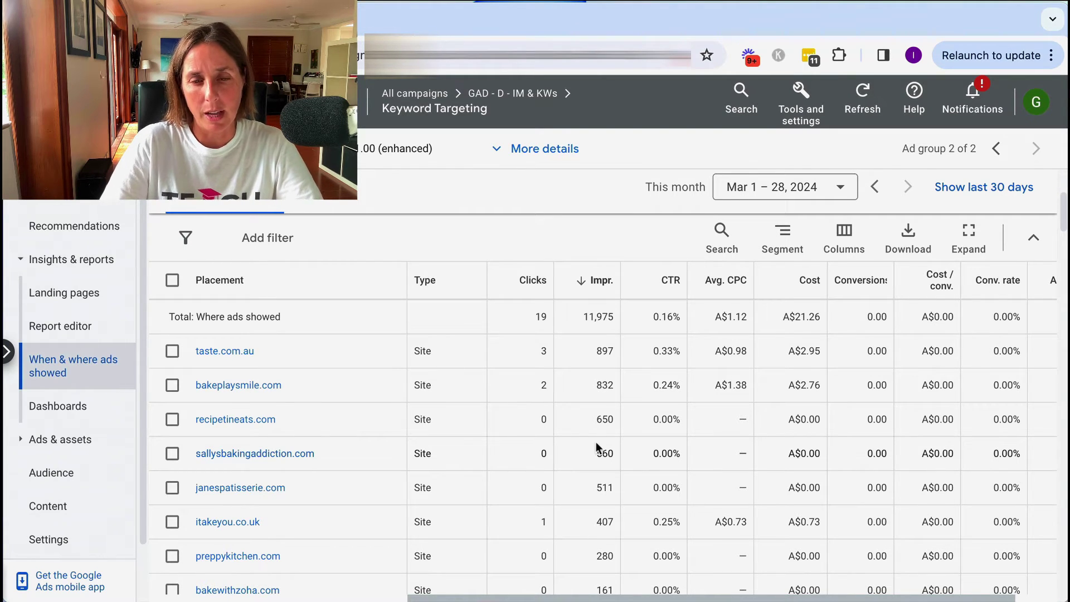
Step: Browse the recipetineats.com placement site, then return to the Google Ads placement report
click(243, 418)
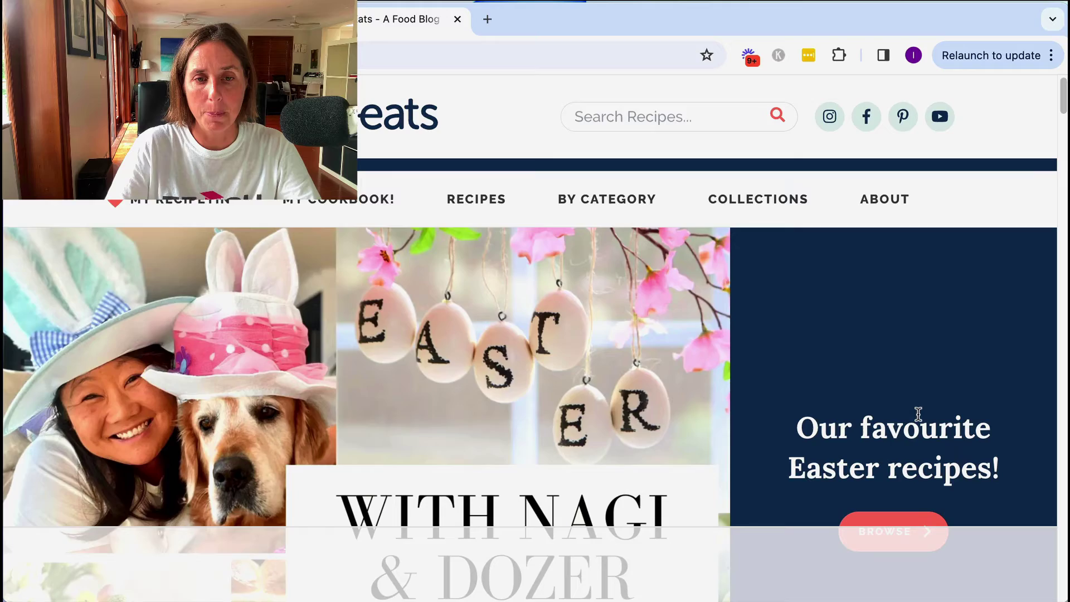
scroll(898, 425, down, 3)
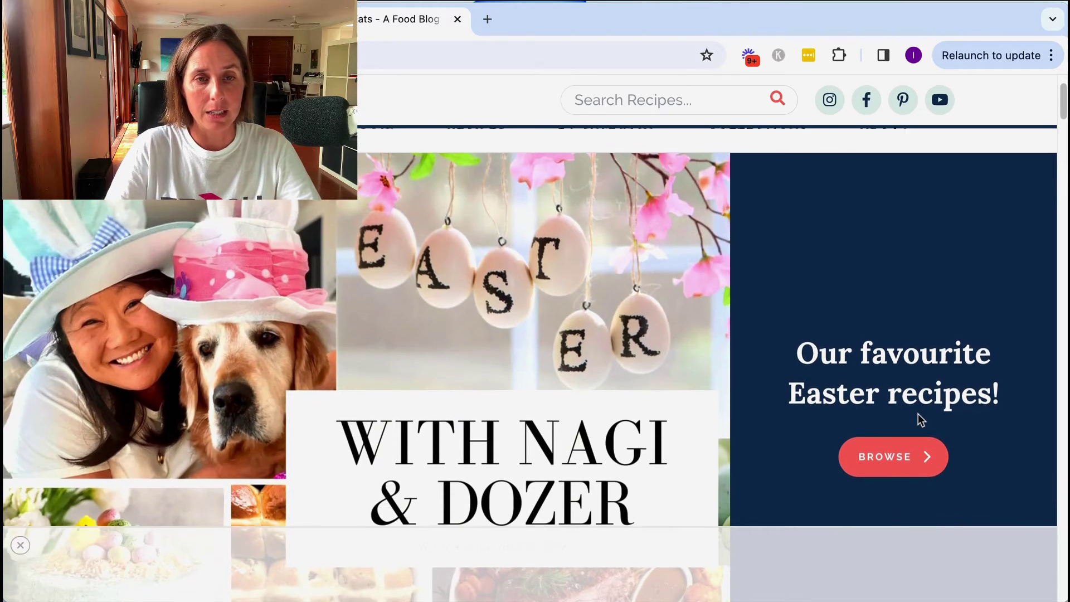
scroll(918, 413, up, 3)
scroll(917, 414, down, 10)
scroll(918, 416, down, 15)
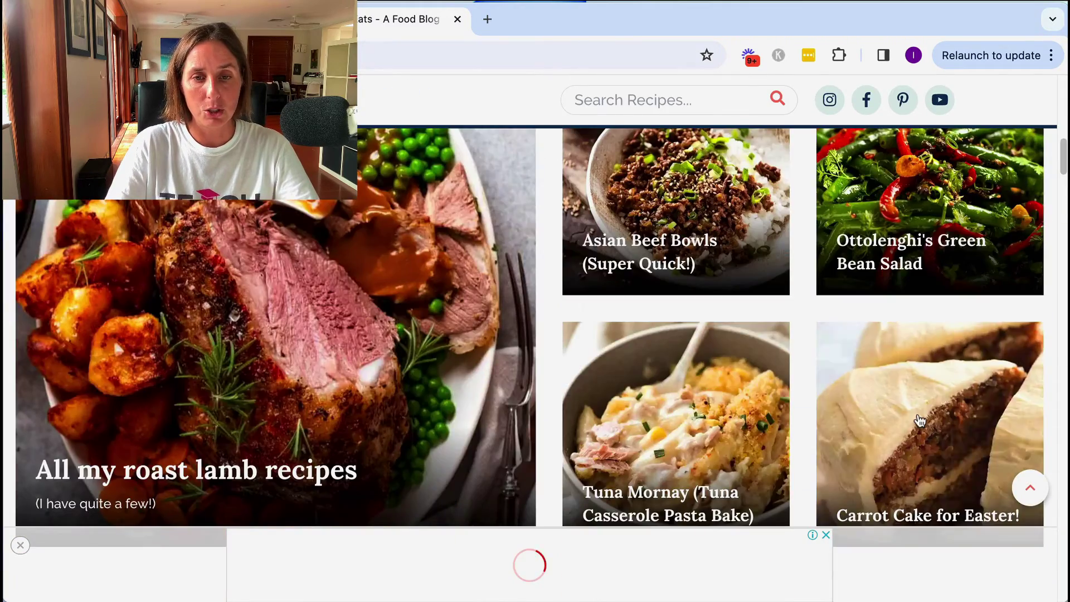
scroll(918, 416, up, 10)
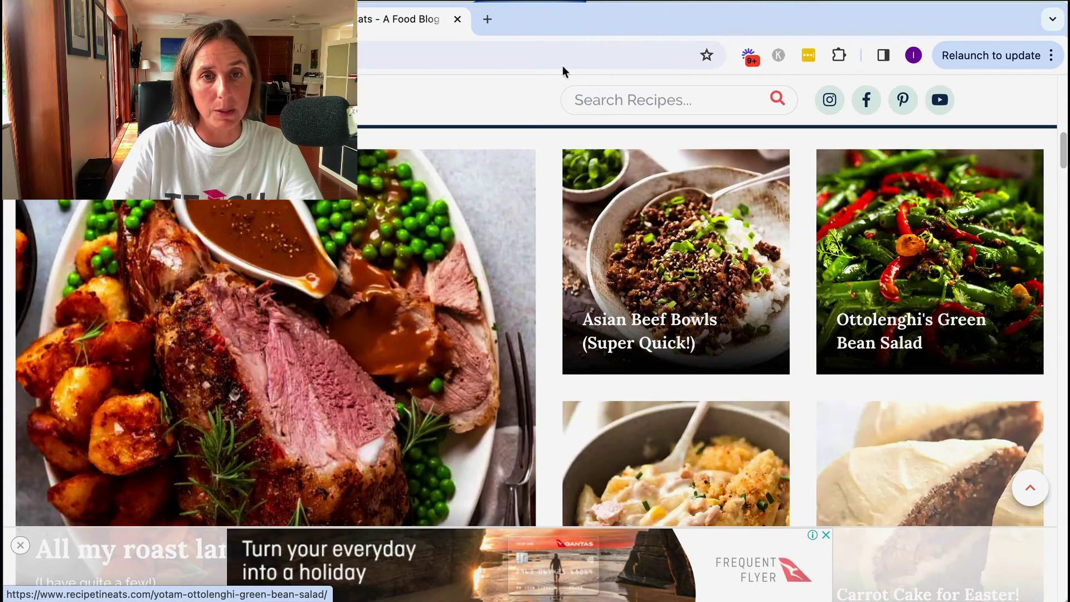
click(920, 351)
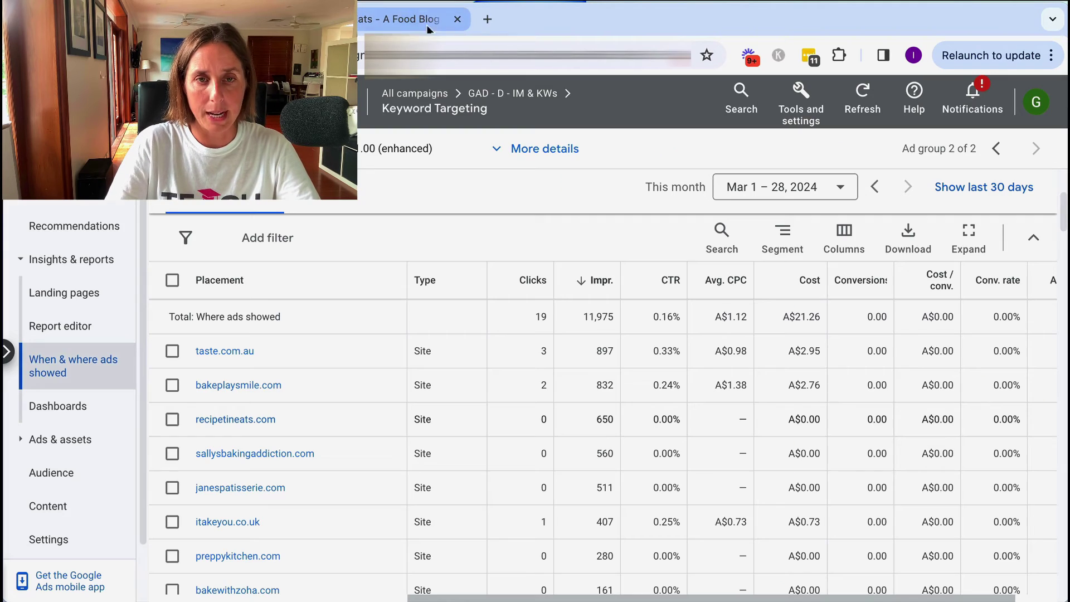
Step: Sort placements by CTR, highest first, putting buzznewfeeds.com on top at 100.00%
scroll(595, 410, up, 1)
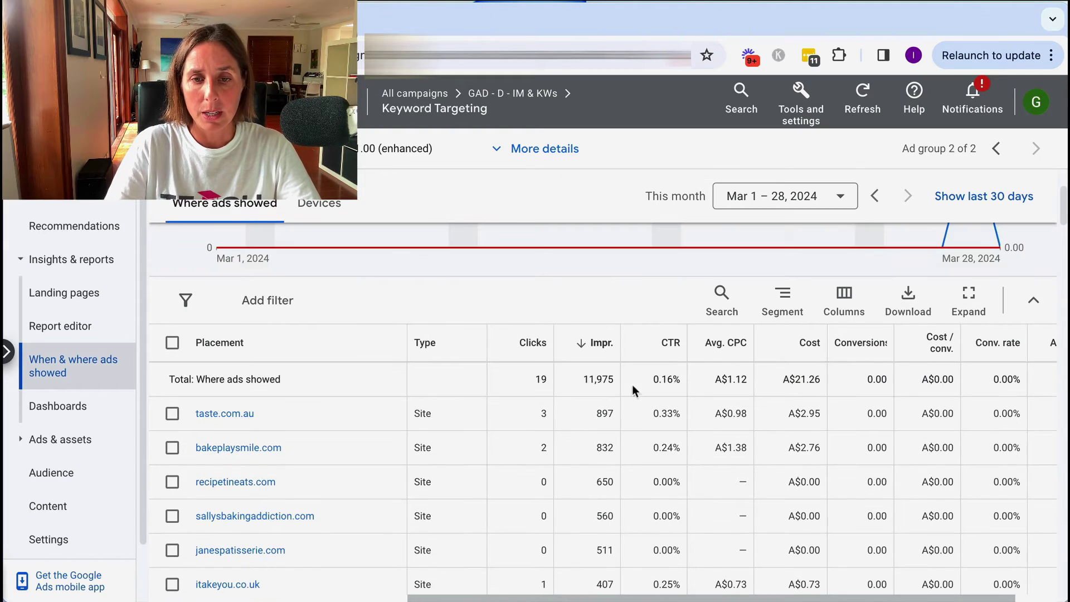
click(666, 342)
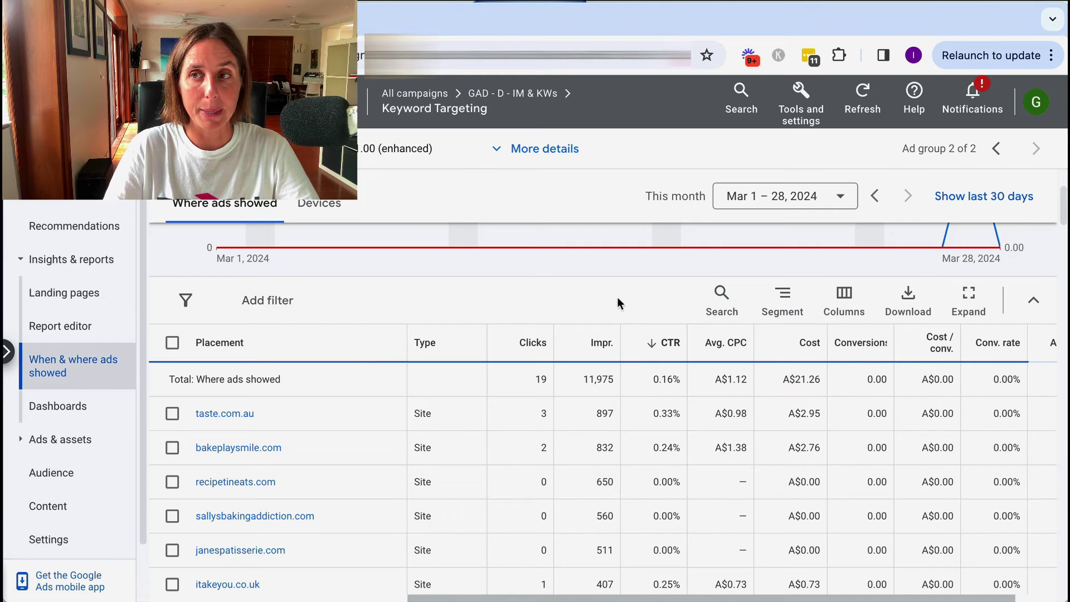
scroll(617, 303, down, 1)
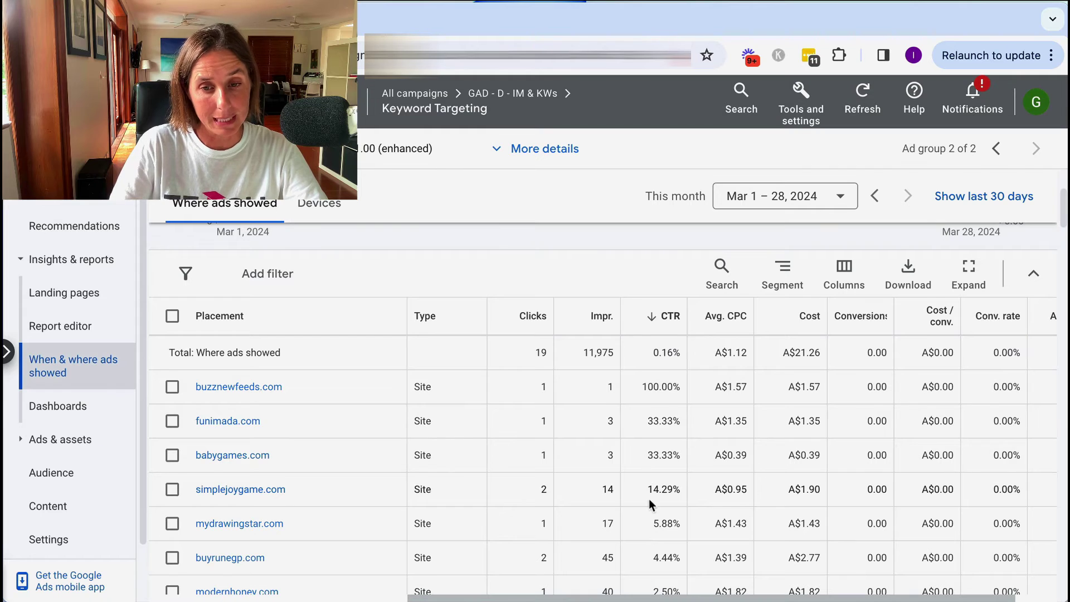
scroll(648, 499, down, 1)
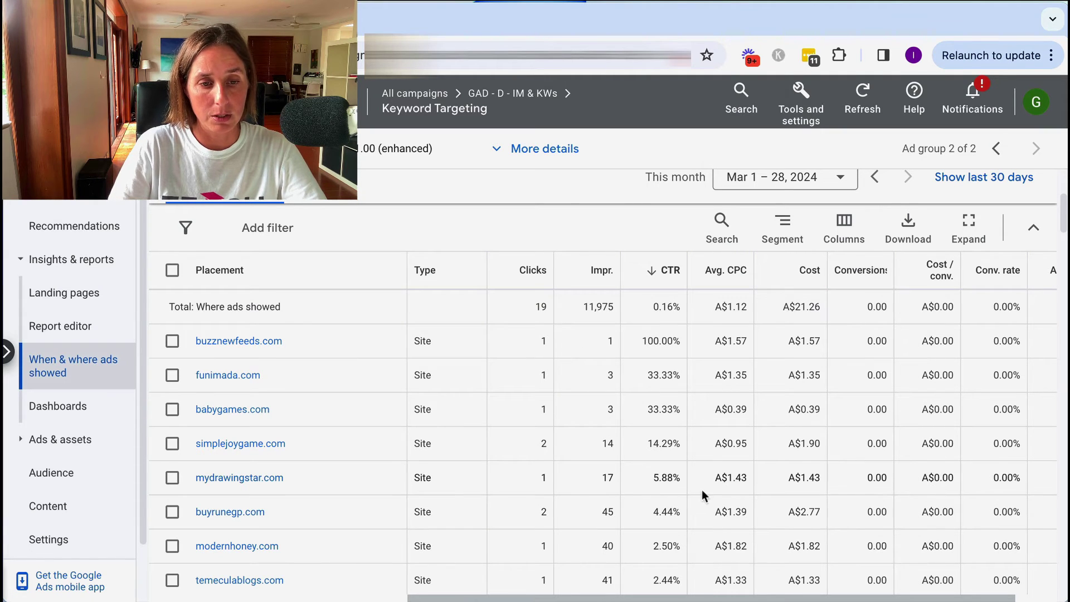
Step: Sort placements by cost, highest first, with taste.com.au on top at A$2.95
click(788, 277)
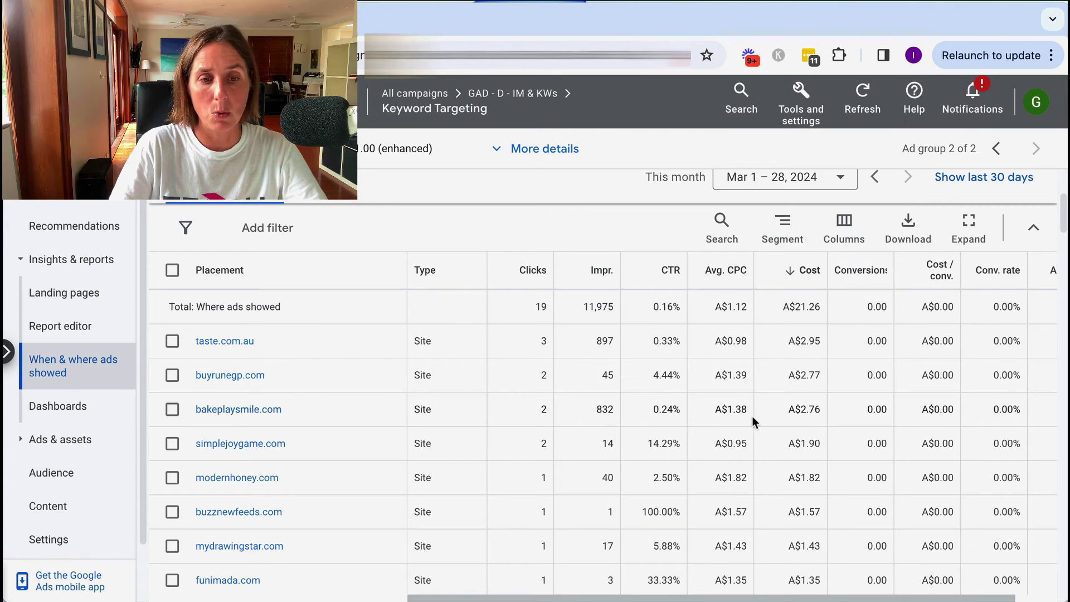